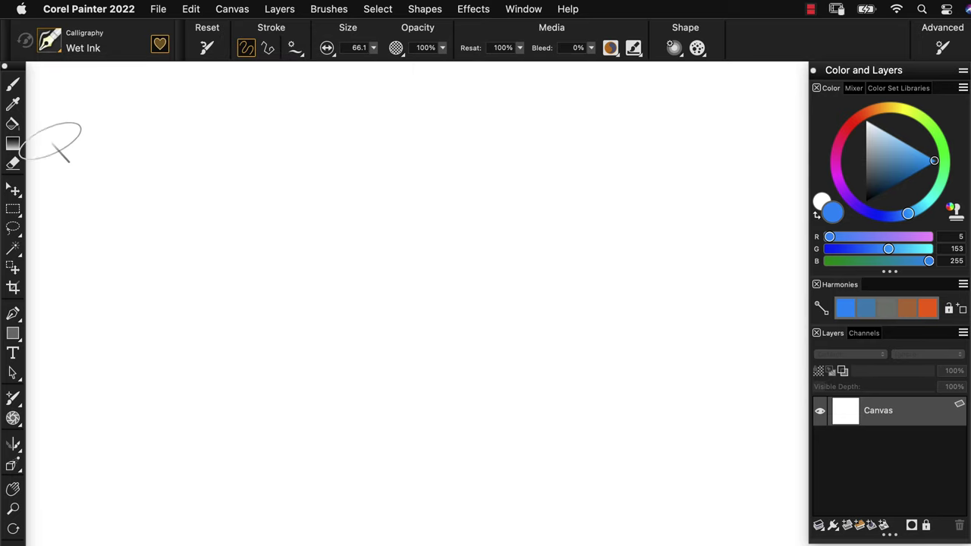
# Sketch a blue wavy line, ovals and head outline with the Calligraphy Wet Ink brush
pyautogui.moveTo(88, 144)
pyautogui.mouseDown()
pyautogui.moveTo(172, 206)
pyautogui.moveTo(654, 154)
pyautogui.moveTo(775, 195)
pyautogui.mouseUp()
pyautogui.moveTo(410, 256); pyautogui.dragTo(436, 408)
pyautogui.moveTo(439, 255); pyautogui.dragTo(442, 413)
pyautogui.moveTo(198, 319); pyautogui.dragTo(203, 322)
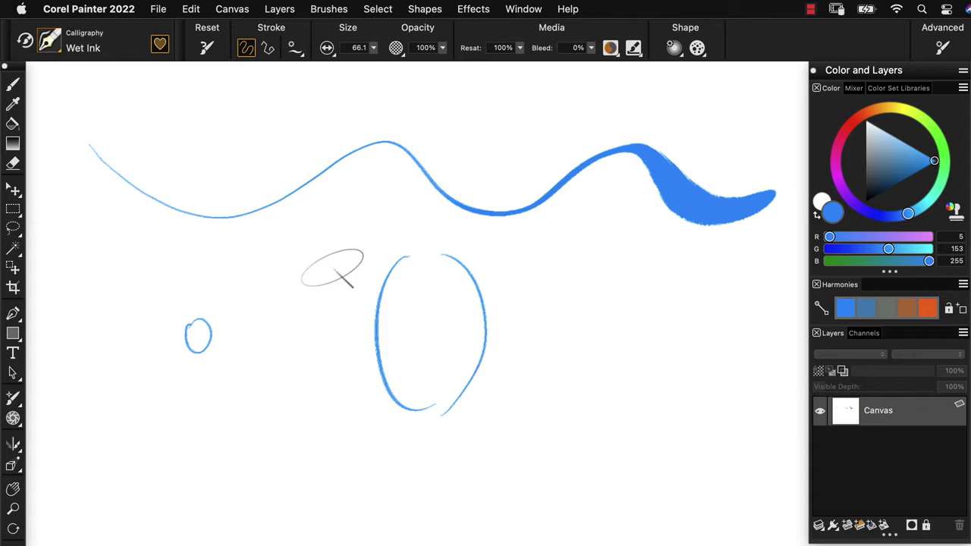
pyautogui.moveTo(380, 248)
pyautogui.mouseDown()
pyautogui.moveTo(288, 300)
pyautogui.moveTo(200, 313)
pyautogui.mouseUp()
pyautogui.moveTo(195, 359); pyautogui.dragTo(319, 393)
pyautogui.moveTo(333, 292); pyautogui.dragTo(359, 313)
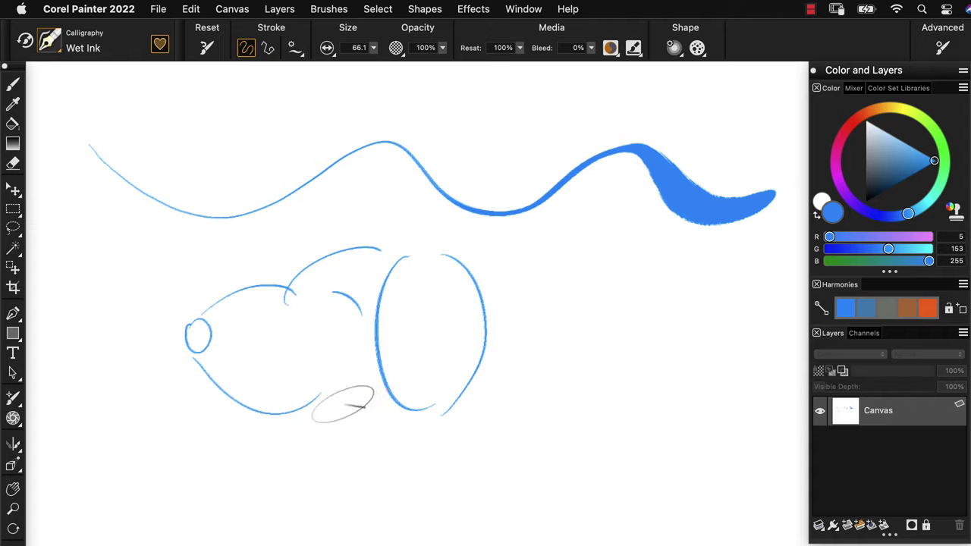
pyautogui.moveTo(320, 396); pyautogui.dragTo(358, 480)
pyautogui.moveTo(479, 375); pyautogui.dragTo(710, 405)
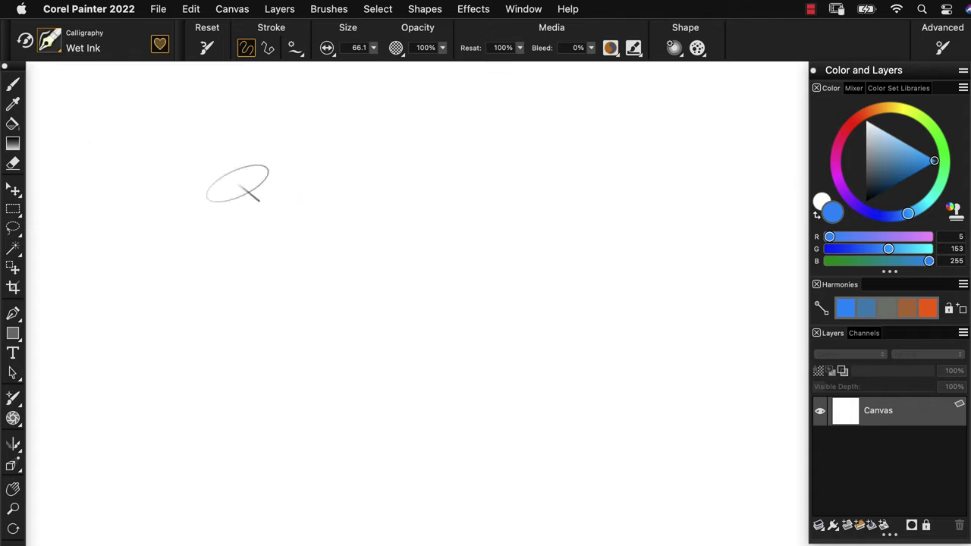
# Switch to the Airbrushes Sprinkle favourite and spray a blue fan and a long wavy stroke
pyautogui.click(49, 39)
pyautogui.click(70, 136)
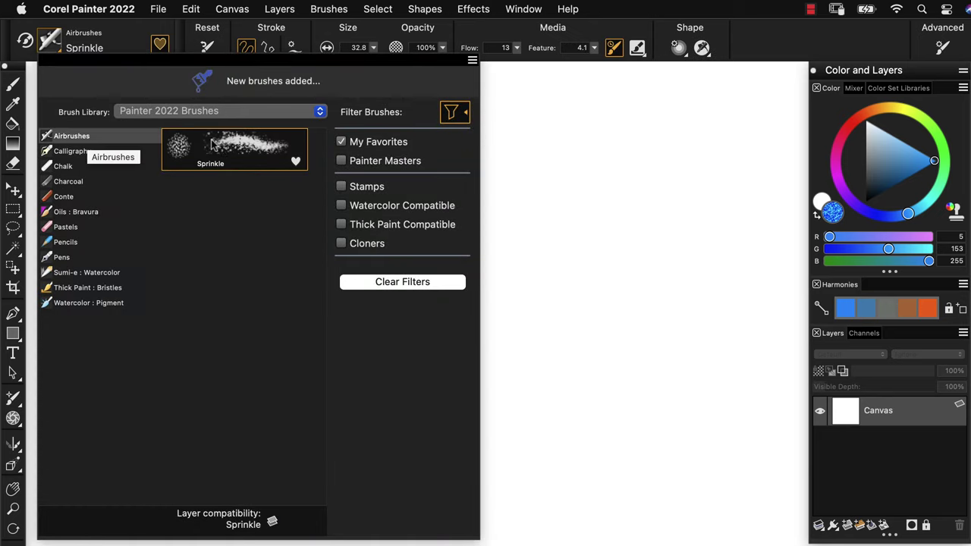
pyautogui.click(213, 144)
pyautogui.moveTo(373, 329); pyautogui.dragTo(356, 334)
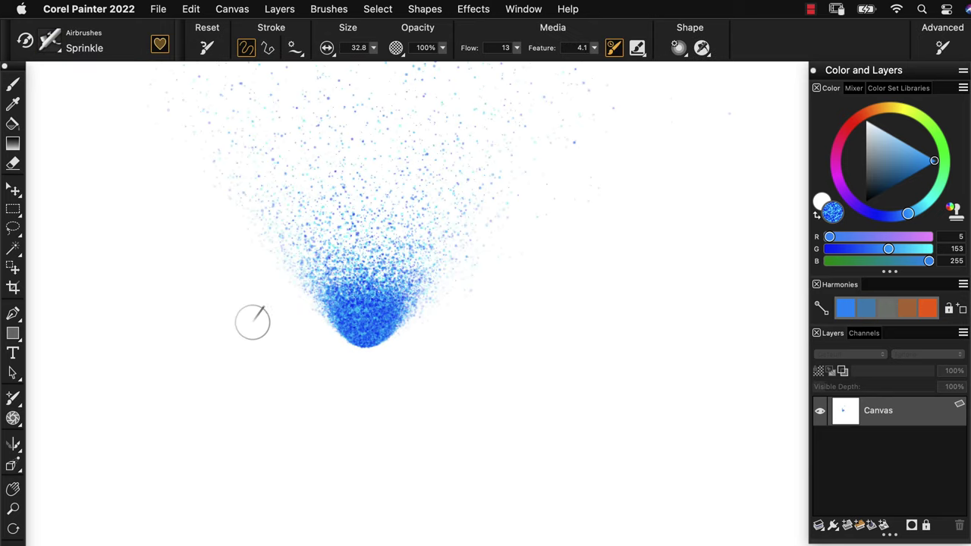
pyautogui.moveTo(252, 322)
pyautogui.mouseDown()
pyautogui.moveTo(245, 327)
pyautogui.moveTo(314, 353)
pyautogui.moveTo(585, 350)
pyautogui.moveTo(736, 372)
pyautogui.mouseUp()
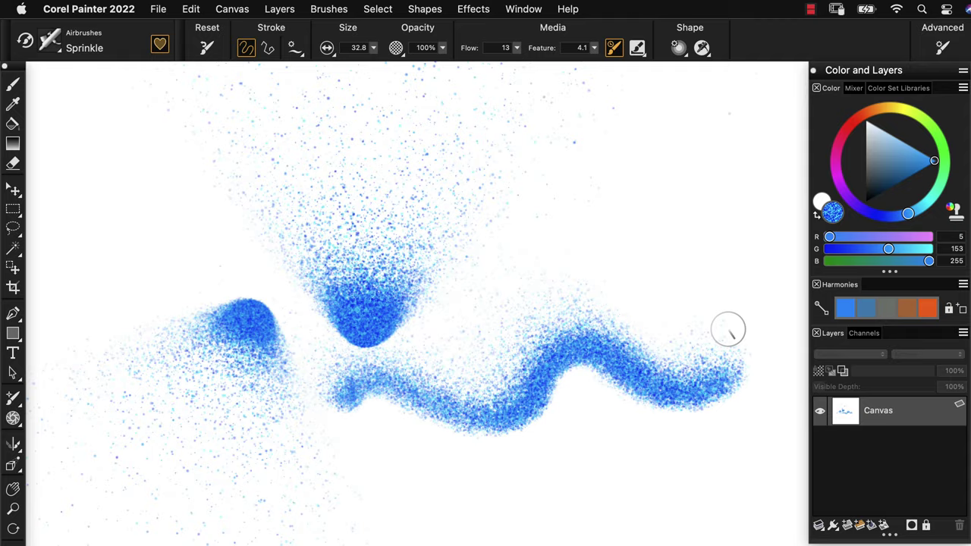
# Clear the canvas and paint five blue test strokes with the Pens Scratchboard brush
pyautogui.press('super+a')
pyautogui.press('BackSpace')
pyautogui.click(51, 43)
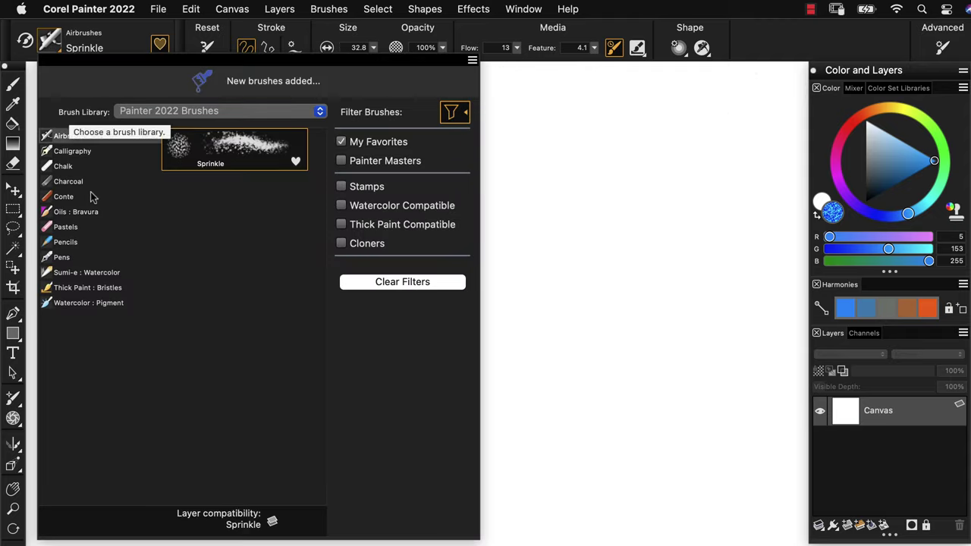
pyautogui.click(67, 257)
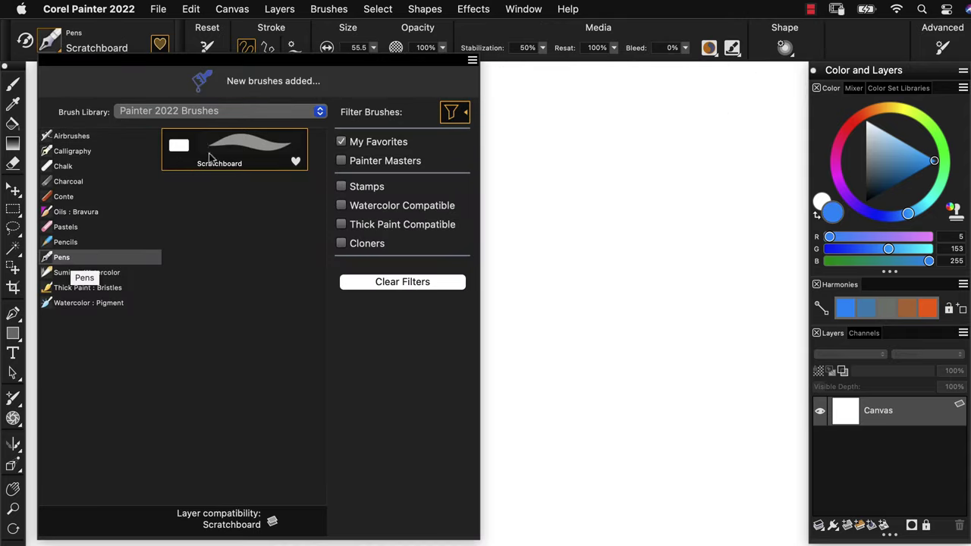
pyautogui.moveTo(95, 201)
pyautogui.mouseDown()
pyautogui.moveTo(127, 230)
pyautogui.moveTo(251, 204)
pyautogui.moveTo(339, 161)
pyautogui.moveTo(440, 220)
pyautogui.moveTo(566, 164)
pyautogui.moveTo(670, 232)
pyautogui.moveTo(703, 227)
pyautogui.mouseUp()
pyautogui.moveTo(217, 473); pyautogui.dragTo(364, 280)
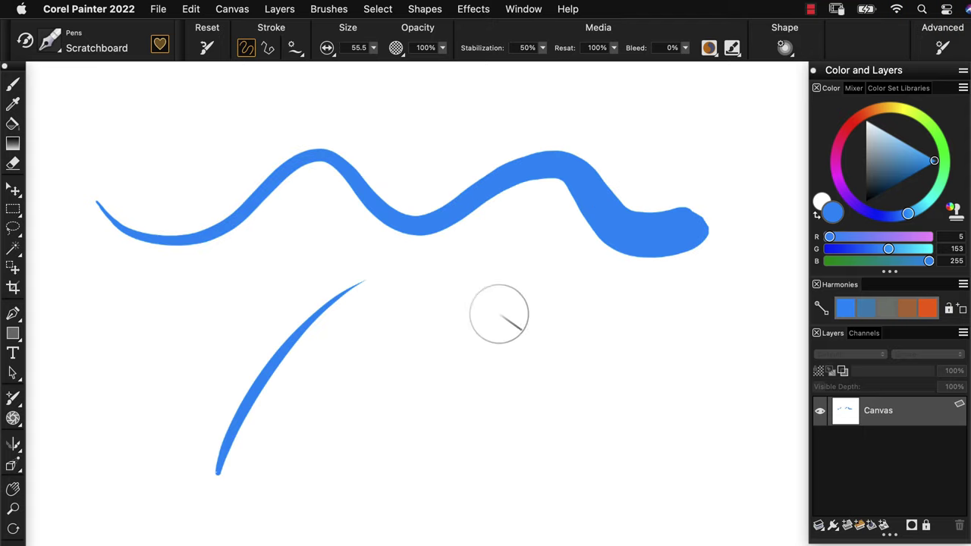
pyautogui.moveTo(510, 307); pyautogui.dragTo(433, 437)
pyautogui.moveTo(391, 467); pyautogui.dragTo(339, 385)
pyautogui.moveTo(118, 415)
pyautogui.mouseDown()
pyautogui.moveTo(265, 314)
pyautogui.moveTo(573, 285)
pyautogui.mouseUp()
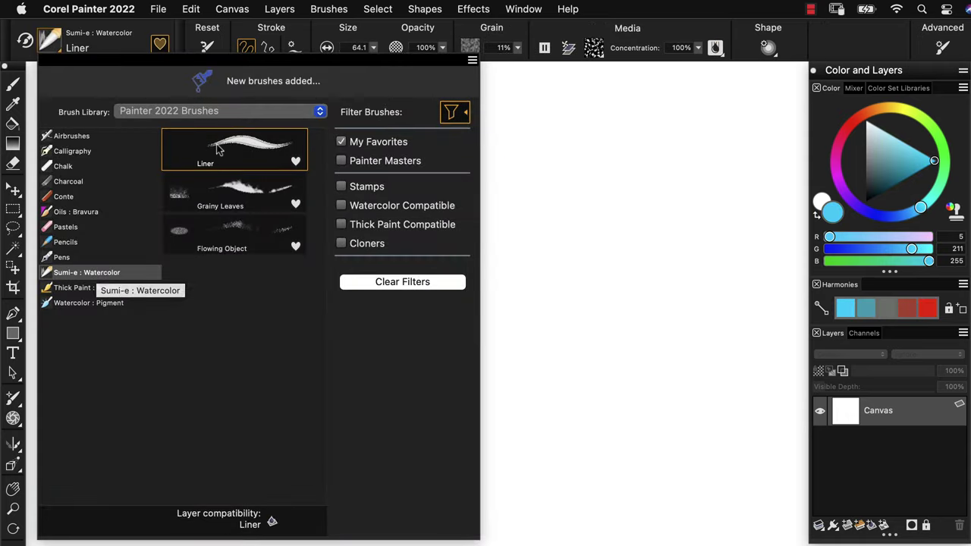
# Paint deep-blue lettering with the Sumi-e : Watercolor Liner brush
pyautogui.click(226, 149)
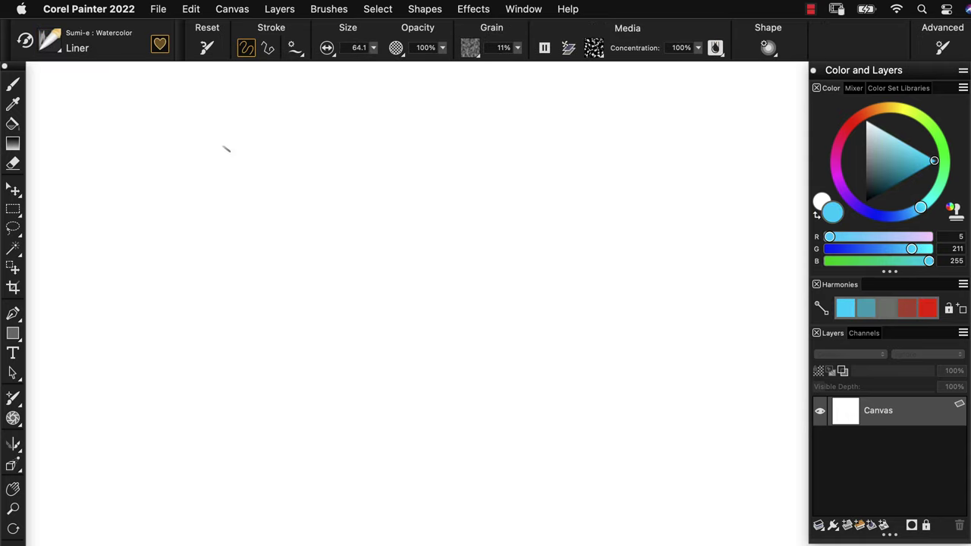
pyautogui.click(885, 217)
pyautogui.moveTo(151, 220); pyautogui.dragTo(240, 435)
pyautogui.moveTo(293, 236)
pyautogui.mouseDown()
pyautogui.moveTo(398, 173)
pyautogui.moveTo(414, 351)
pyautogui.moveTo(472, 255)
pyautogui.moveTo(616, 264)
pyautogui.mouseUp()
pyautogui.moveTo(579, 176); pyautogui.dragTo(556, 357)
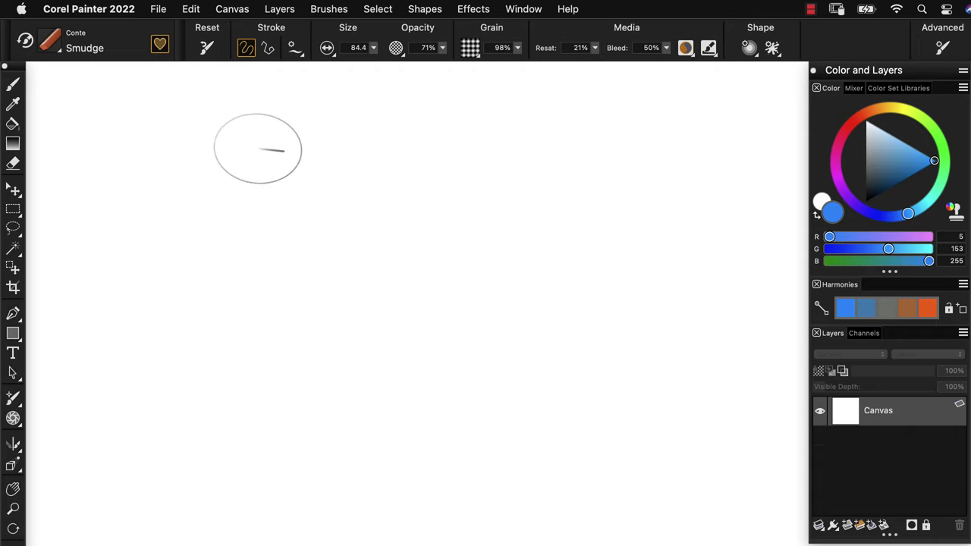
# Paint a broad magenta Conte Smudge arc sweeping down to the right
pyautogui.click(838, 182)
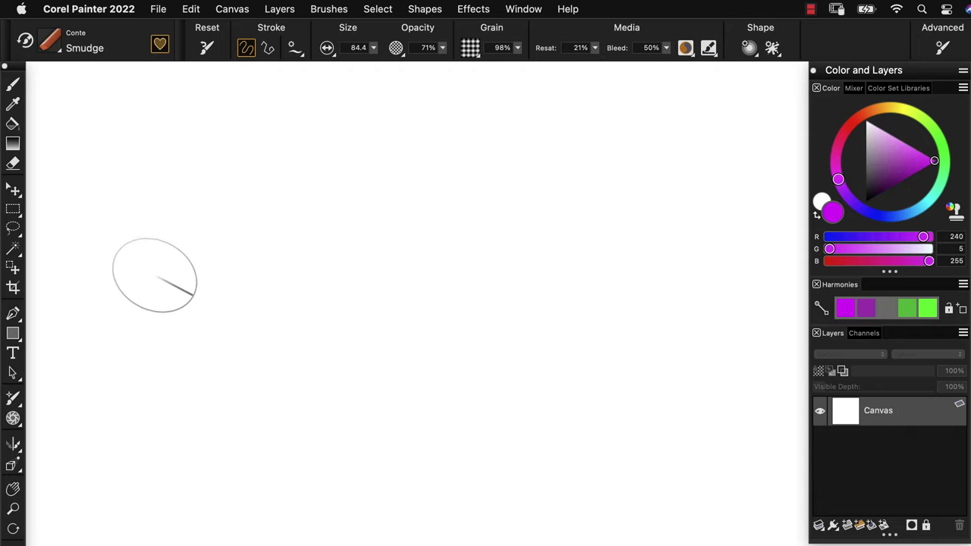
pyautogui.moveTo(152, 275); pyautogui.dragTo(215, 220)
pyautogui.moveTo(292, 180)
pyautogui.mouseDown()
pyautogui.moveTo(361, 232)
pyautogui.moveTo(468, 243)
pyautogui.moveTo(574, 278)
pyautogui.moveTo(688, 438)
pyautogui.mouseUp()
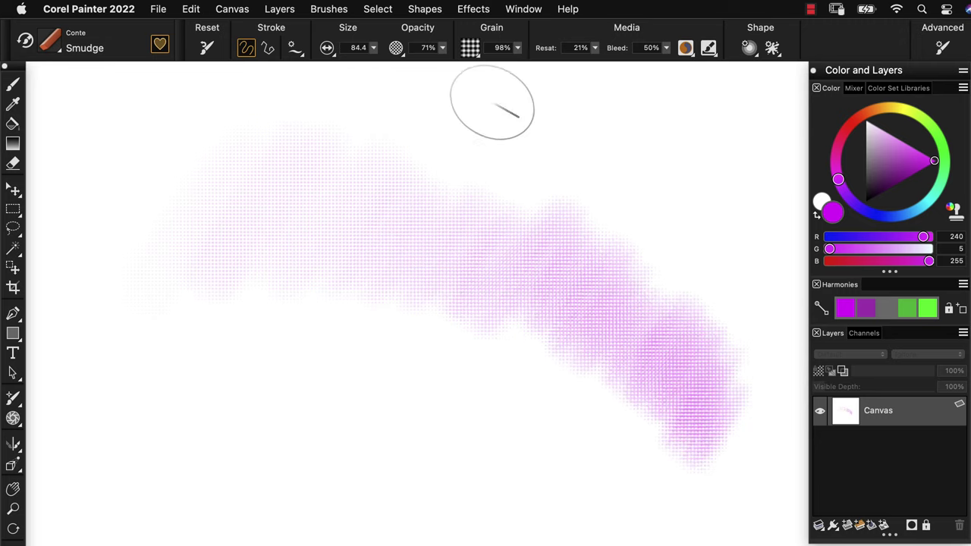
# Pick a different paper grain, hatch more magenta, and blend cyan into the arc's right end
pyautogui.click(470, 47)
pyautogui.click(478, 375)
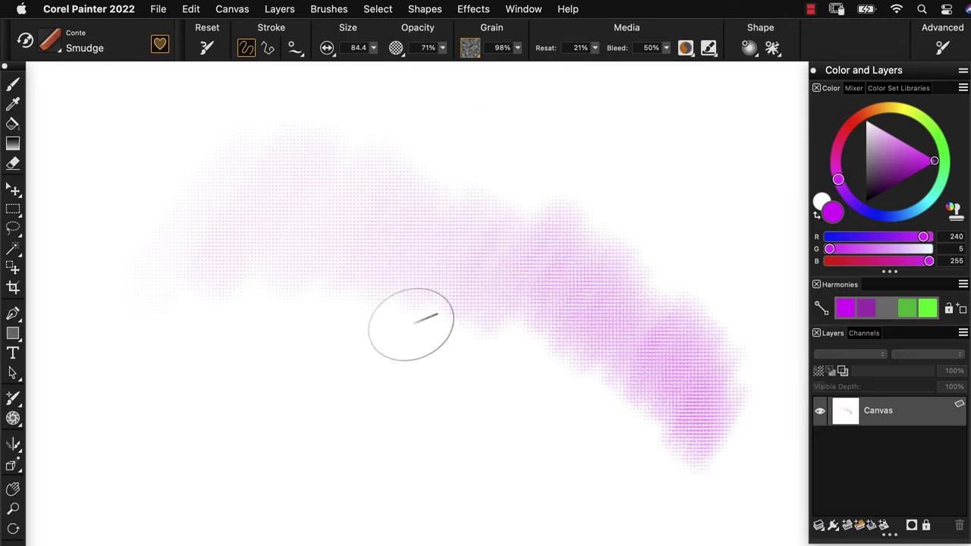
pyautogui.moveTo(164, 329)
pyautogui.mouseDown()
pyautogui.moveTo(283, 177)
pyautogui.moveTo(296, 277)
pyautogui.moveTo(420, 195)
pyautogui.moveTo(568, 245)
pyautogui.moveTo(606, 399)
pyautogui.moveTo(667, 485)
pyautogui.moveTo(747, 402)
pyautogui.mouseUp()
pyautogui.click(919, 207)
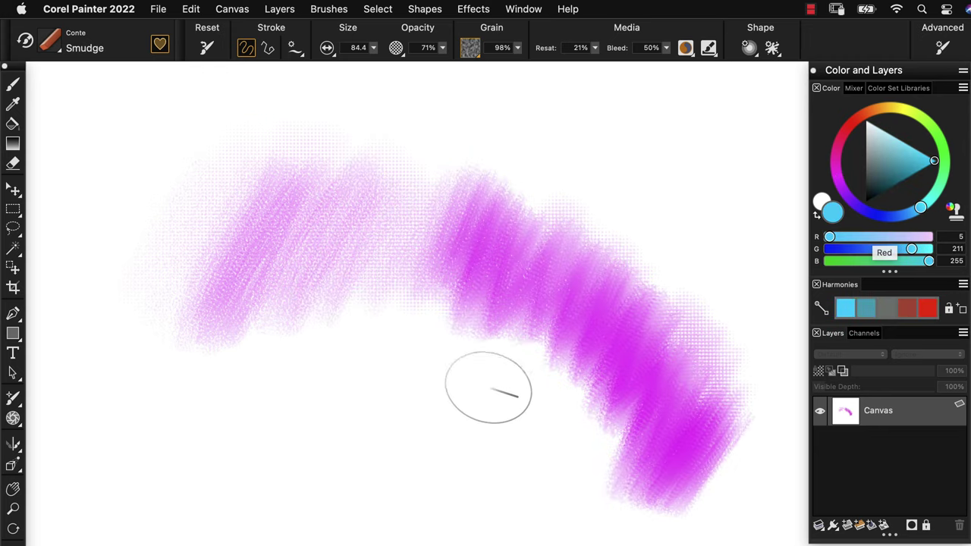
pyautogui.moveTo(546, 421)
pyautogui.mouseDown()
pyautogui.moveTo(655, 349)
pyautogui.moveTo(589, 453)
pyautogui.moveTo(728, 364)
pyautogui.moveTo(724, 455)
pyautogui.moveTo(660, 325)
pyautogui.mouseUp()
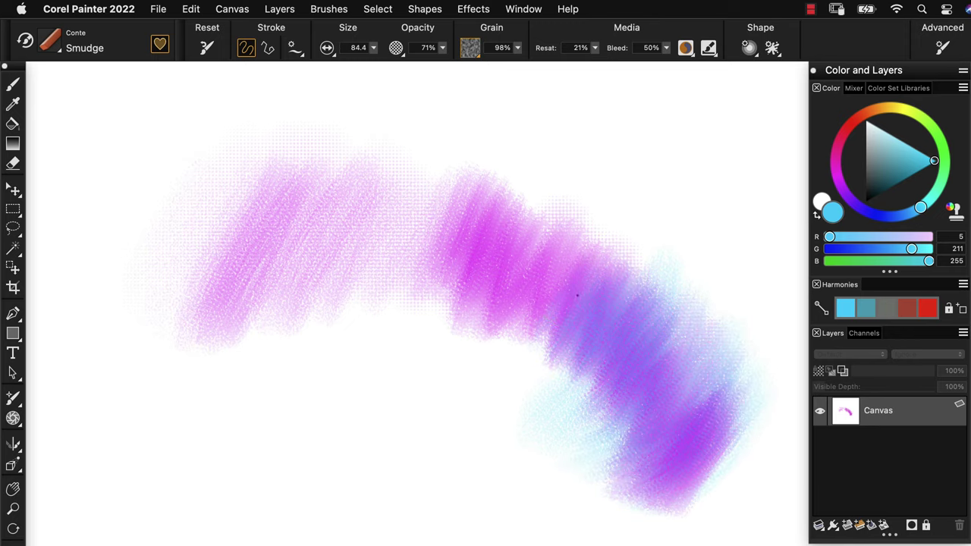
# Clear the canvas and choose the Oils : Artists' Fan brush with favourites filtering off
pyautogui.press('super+a')
pyautogui.press('BackSpace')
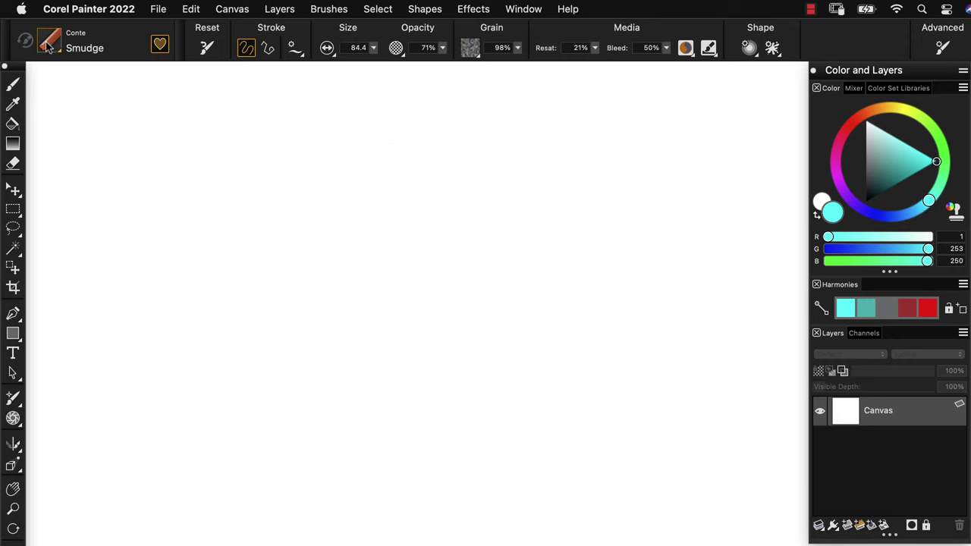
pyautogui.click(49, 42)
pyautogui.click(341, 142)
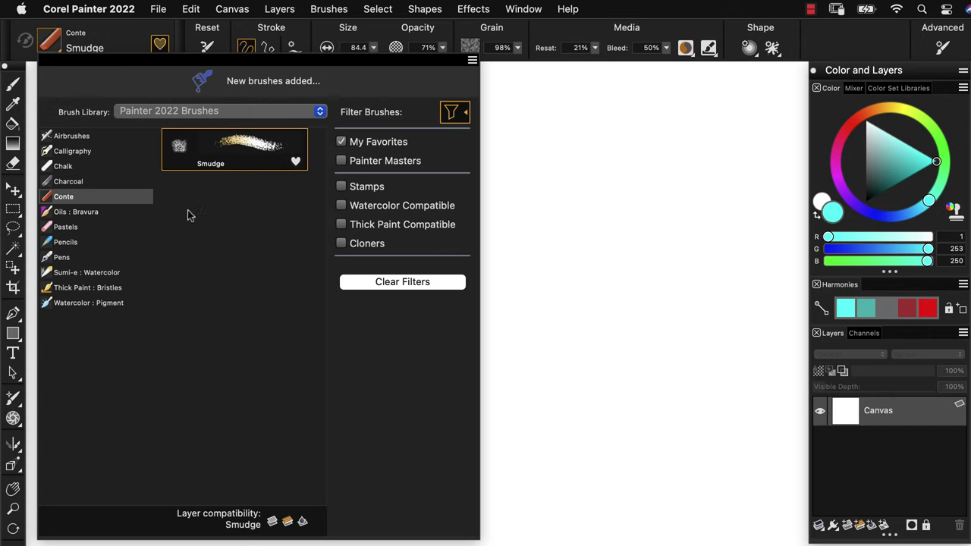
pyautogui.click(96, 318)
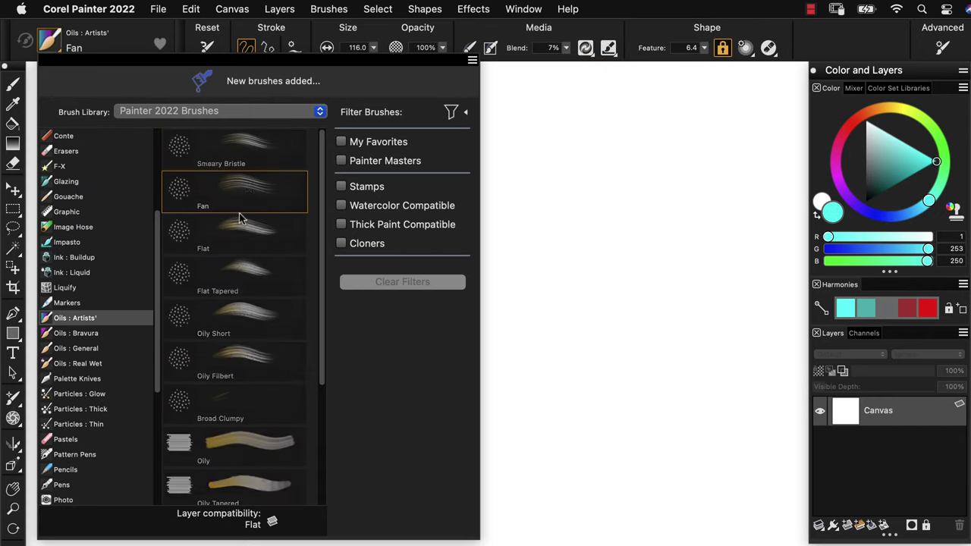
pyautogui.click(244, 190)
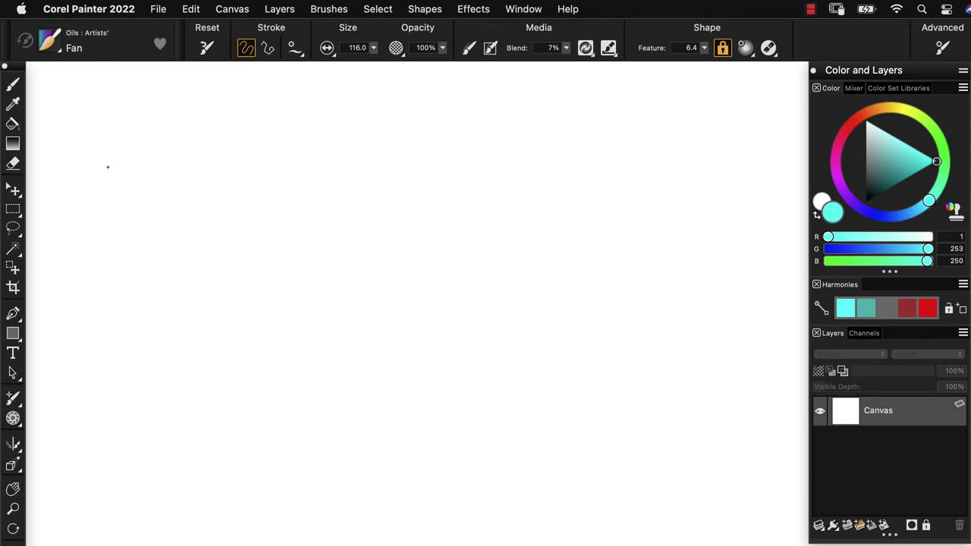
# Paint a wide cyan fan sweep and several magenta vertical sweeps, then go to pen settings
pyautogui.moveTo(108, 164)
pyautogui.mouseDown()
pyautogui.moveTo(268, 238)
pyautogui.moveTo(306, 230)
pyautogui.moveTo(431, 242)
pyautogui.moveTo(559, 296)
pyautogui.moveTo(724, 301)
pyautogui.moveTo(472, 370)
pyautogui.moveTo(220, 394)
pyautogui.mouseUp()
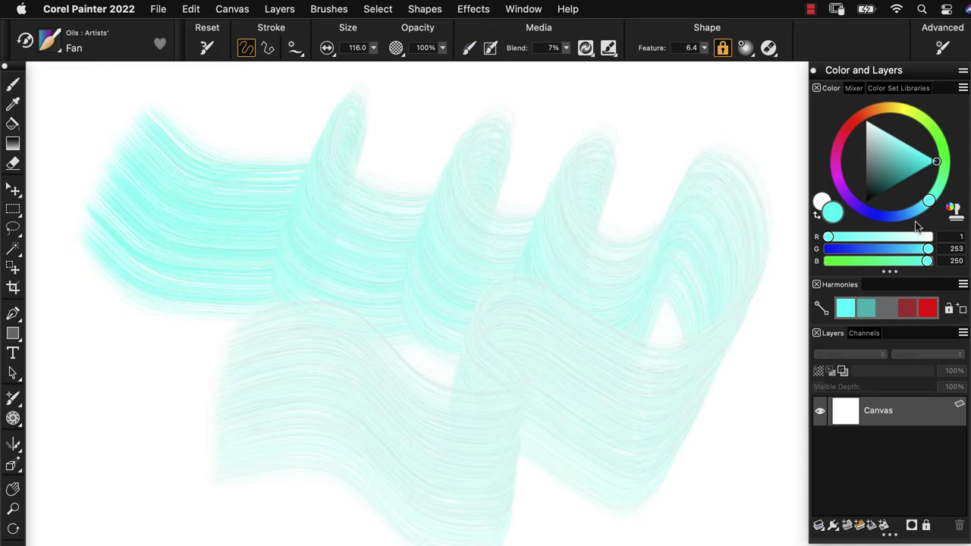
pyautogui.click(836, 172)
pyautogui.moveTo(216, 337)
pyautogui.mouseDown()
pyautogui.moveTo(142, 342)
pyautogui.moveTo(274, 391)
pyautogui.moveTo(257, 402)
pyautogui.moveTo(448, 364)
pyautogui.moveTo(585, 417)
pyautogui.moveTo(621, 411)
pyautogui.moveTo(720, 313)
pyautogui.moveTo(597, 263)
pyautogui.moveTo(545, 201)
pyautogui.moveTo(413, 188)
pyautogui.moveTo(288, 219)
pyautogui.mouseUp()
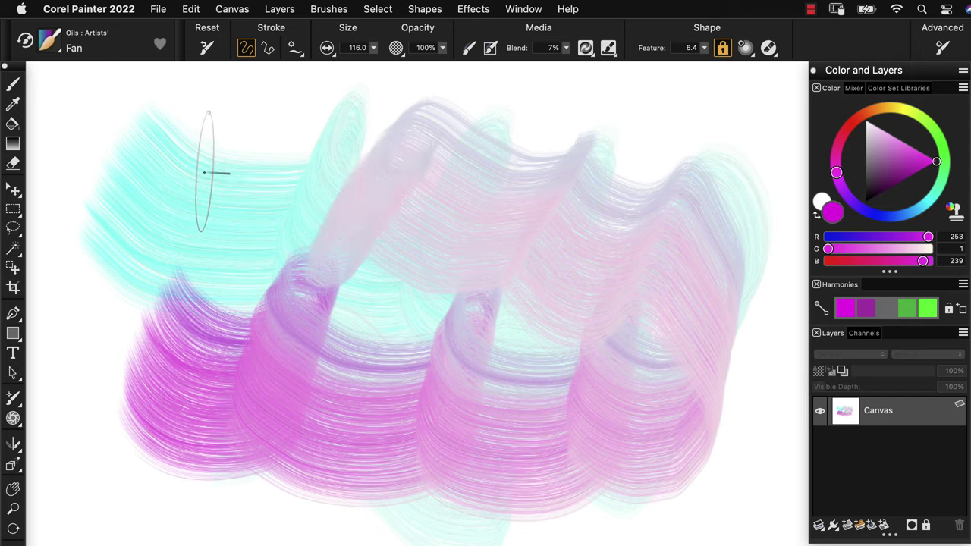
pyautogui.moveTo(208, 171); pyautogui.dragTo(231, 436)
pyautogui.moveTo(236, 496); pyautogui.dragTo(241, 508)
pyautogui.moveTo(336, 182); pyautogui.dragTo(383, 447)
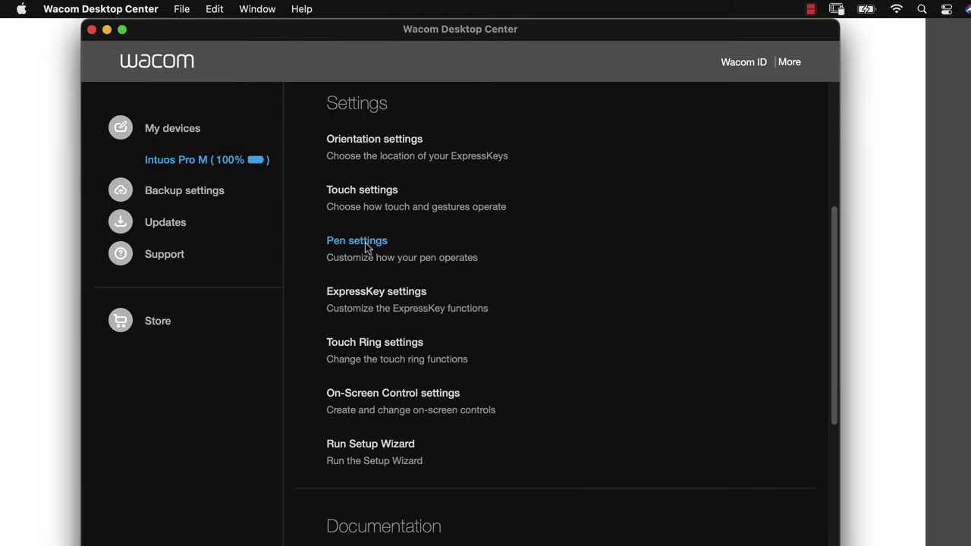
pyautogui.click(357, 240)
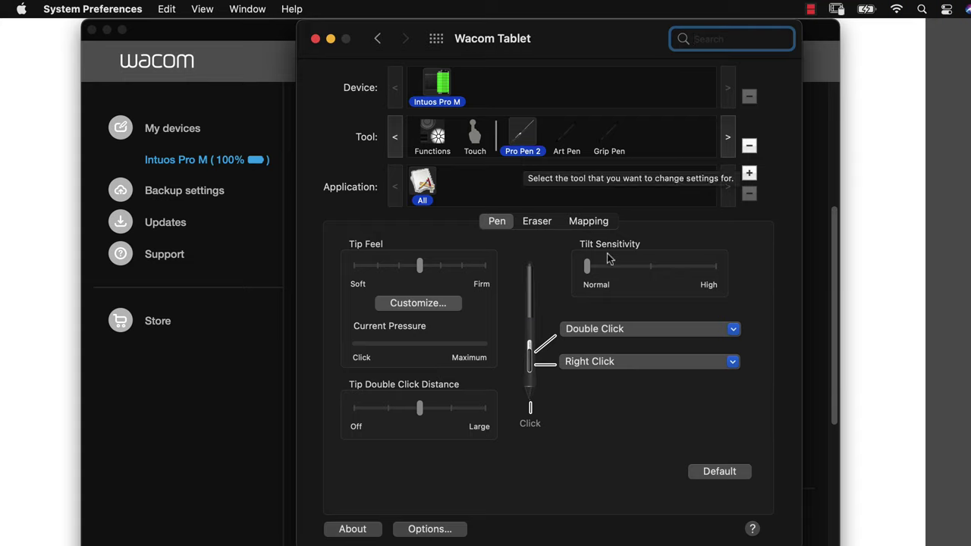
# Check the Tip Feel pressure curve with three Try Here test strokes and accept it
pyautogui.click(424, 307)
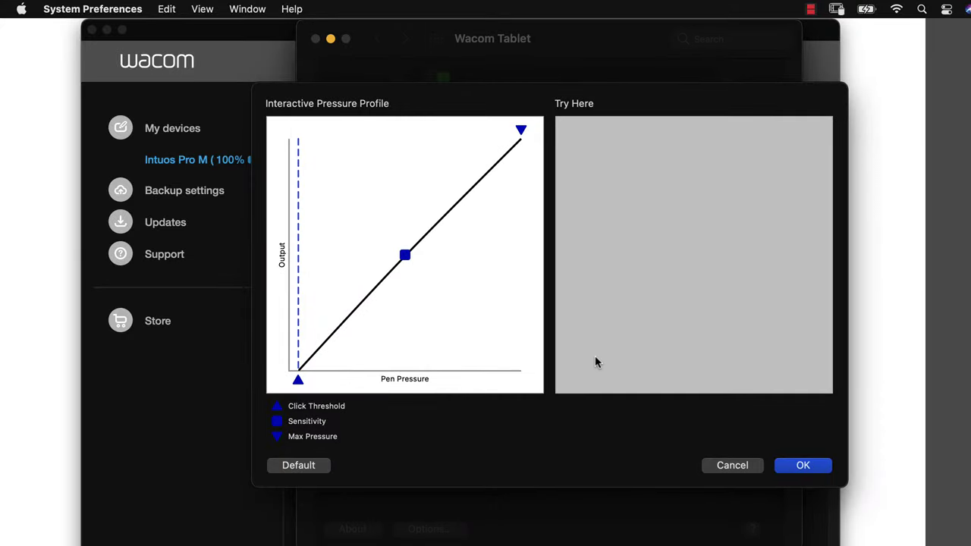
pyautogui.moveTo(594, 356)
pyautogui.mouseDown()
pyautogui.moveTo(627, 291)
pyautogui.moveTo(747, 208)
pyautogui.moveTo(768, 129)
pyautogui.mouseUp()
pyautogui.moveTo(607, 349)
pyautogui.mouseDown()
pyautogui.moveTo(693, 225)
pyautogui.moveTo(777, 144)
pyautogui.mouseUp()
pyautogui.moveTo(611, 353)
pyautogui.mouseDown()
pyautogui.moveTo(653, 282)
pyautogui.moveTo(779, 141)
pyautogui.mouseUp()
pyautogui.click(803, 465)
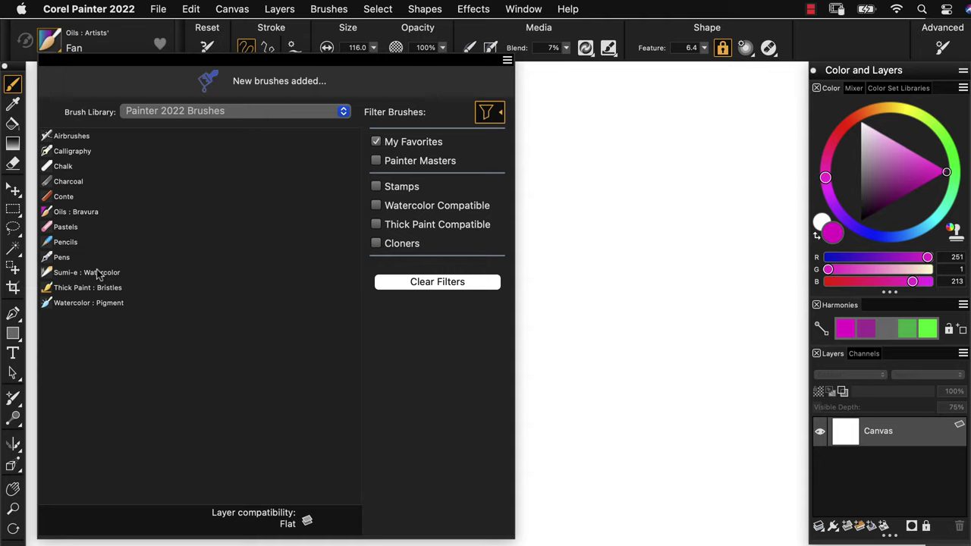
# Draw a thin and a heavier wavy magenta stroke with the Pens Scratchboard brush
pyautogui.click(65, 256)
pyautogui.click(220, 144)
pyautogui.moveTo(91, 174)
pyautogui.mouseDown()
pyautogui.moveTo(498, 217)
pyautogui.moveTo(719, 395)
pyautogui.mouseUp()
pyautogui.moveTo(123, 375)
pyautogui.mouseDown()
pyautogui.moveTo(342, 336)
pyautogui.moveTo(709, 139)
pyautogui.mouseUp()
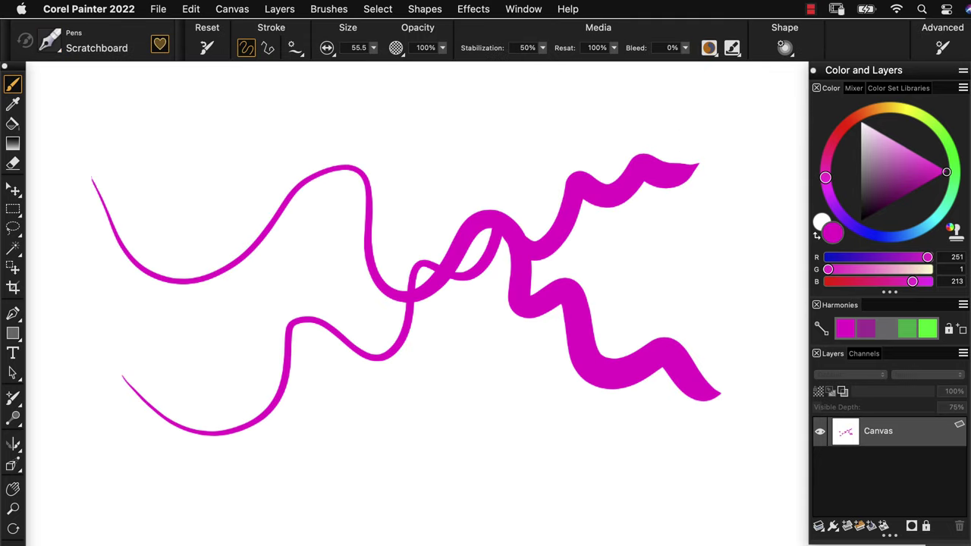
# Clear the canvas and select the Pencils Soft 6B brush
pyautogui.press('super+a')
pyautogui.press('Delete')
pyautogui.click(50, 41)
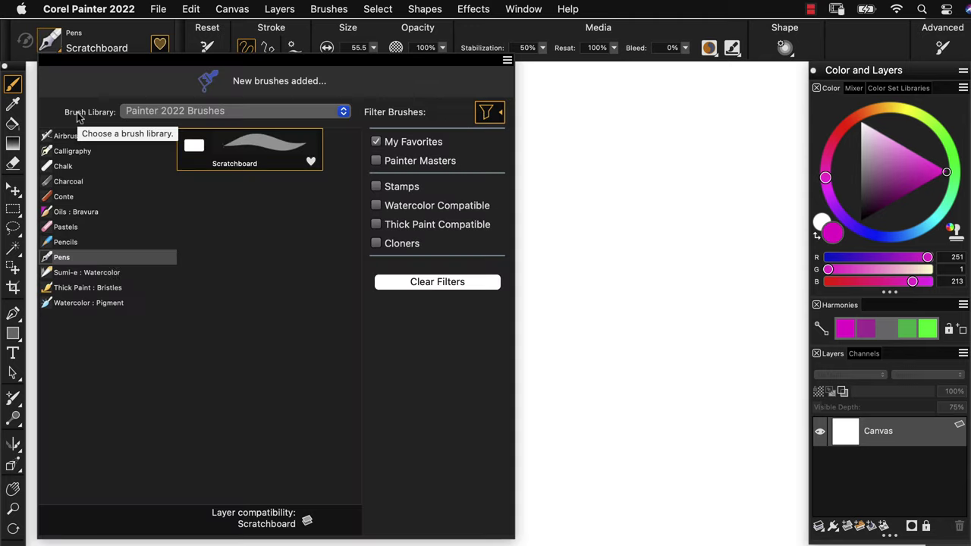
pyautogui.click(66, 242)
pyautogui.click(250, 152)
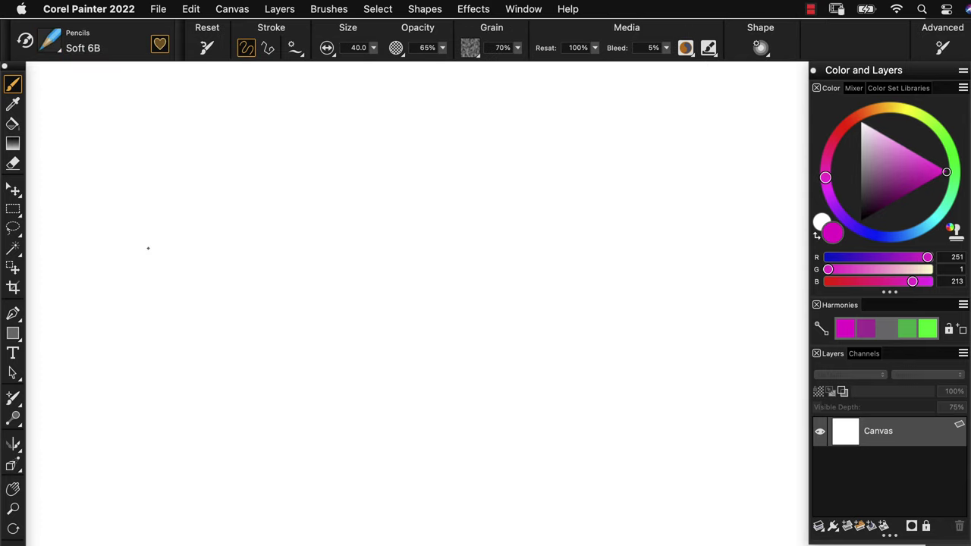
# Draw a magenta hatched block, a thin wavy line and a thick looping test stroke
pyautogui.moveTo(168, 275)
pyautogui.mouseDown()
pyautogui.moveTo(312, 251)
pyautogui.moveTo(303, 328)
pyautogui.mouseUp()
pyautogui.moveTo(427, 173); pyautogui.dragTo(454, 413)
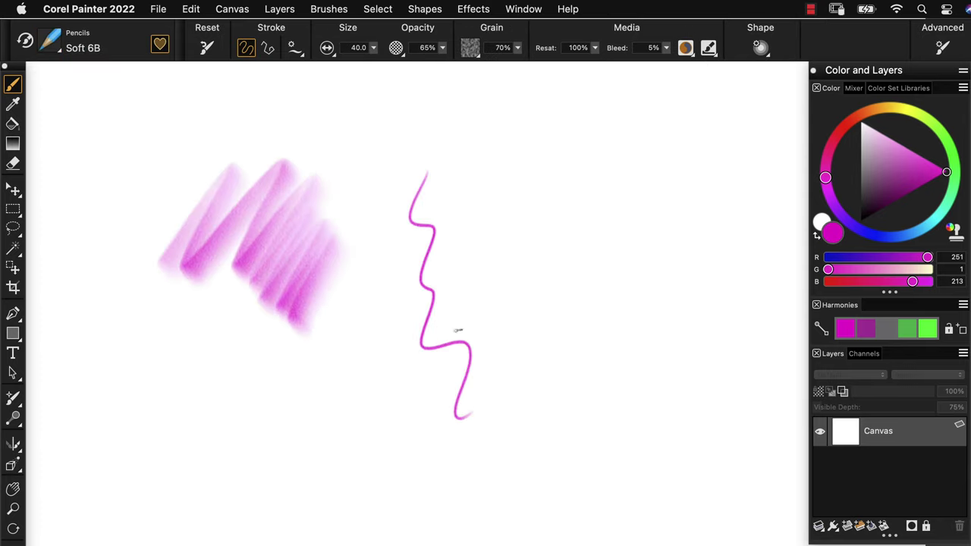
pyautogui.moveTo(436, 458)
pyautogui.mouseDown()
pyautogui.moveTo(519, 389)
pyautogui.moveTo(639, 350)
pyautogui.mouseUp()
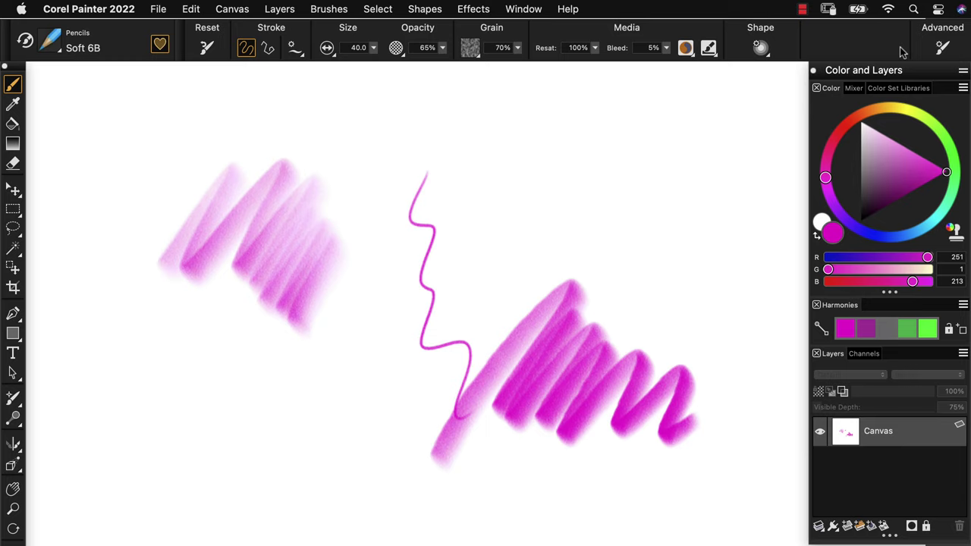
# Open Advanced Brush Controls and tick Enable Brush Calibration for the Soft 6B pencil
pyautogui.click(942, 48)
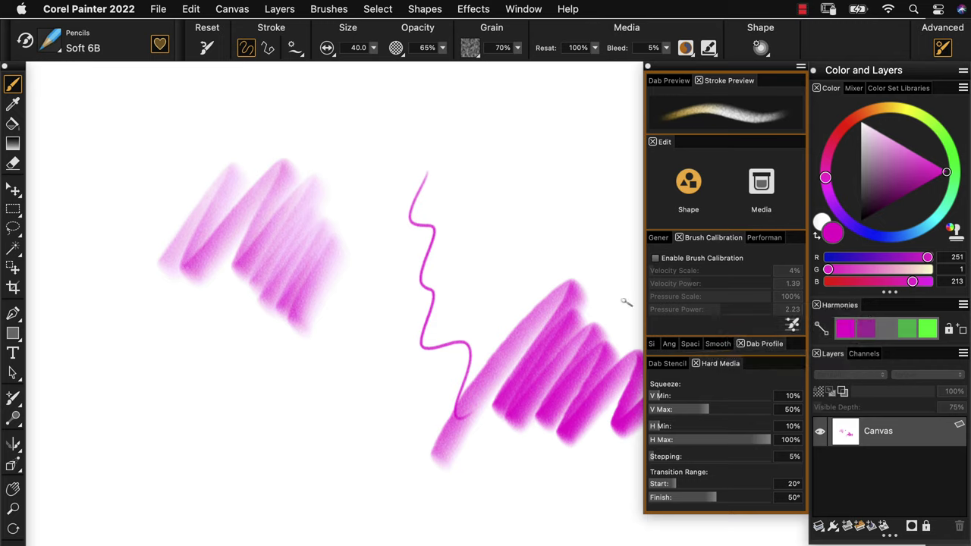
pyautogui.click(655, 258)
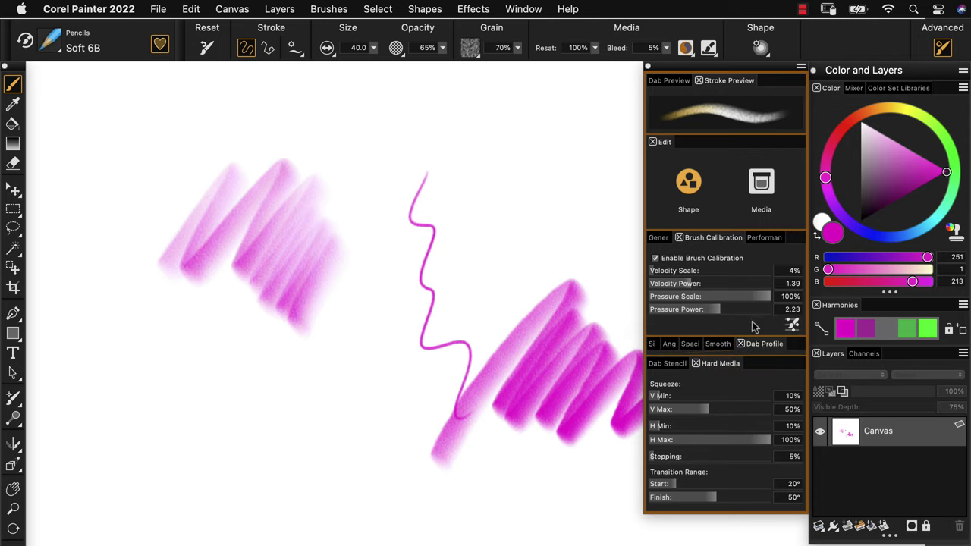
pyautogui.click(790, 326)
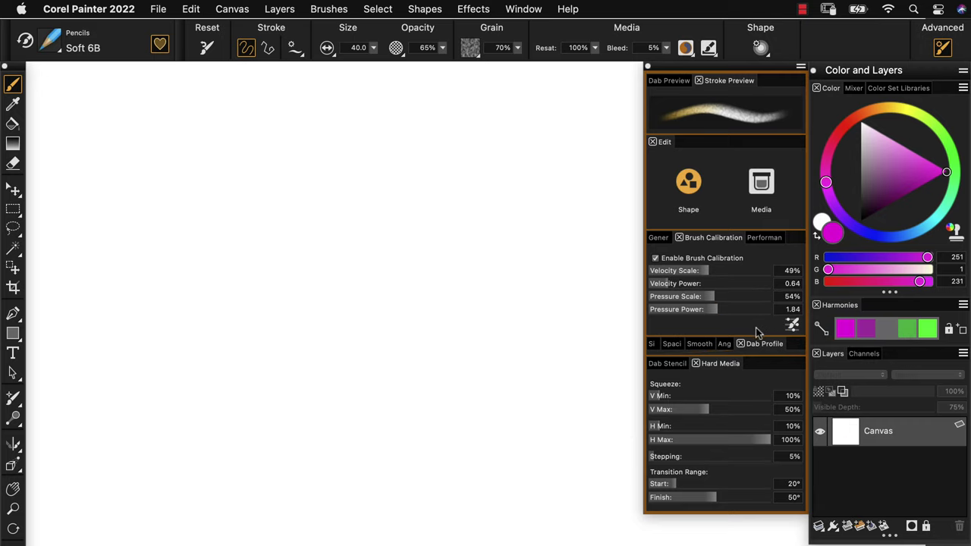
# Calibrate the Soft 6B in Brush Tracking with sample strokes, then paint two magenta zigzags
pyautogui.click(790, 326)
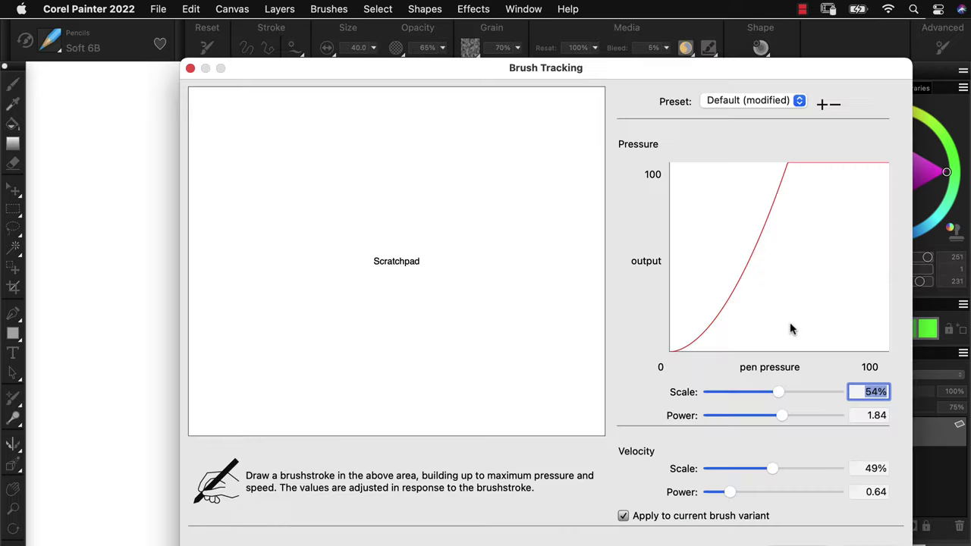
pyautogui.moveTo(616, 67); pyautogui.dragTo(578, 44)
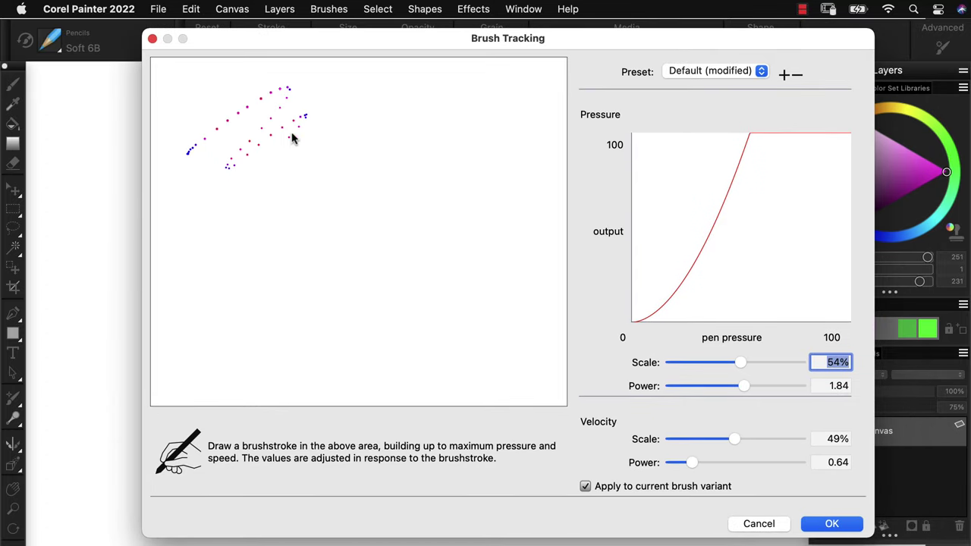
pyautogui.moveTo(448, 225)
pyautogui.mouseDown()
pyautogui.moveTo(441, 284)
pyautogui.moveTo(479, 313)
pyautogui.mouseUp()
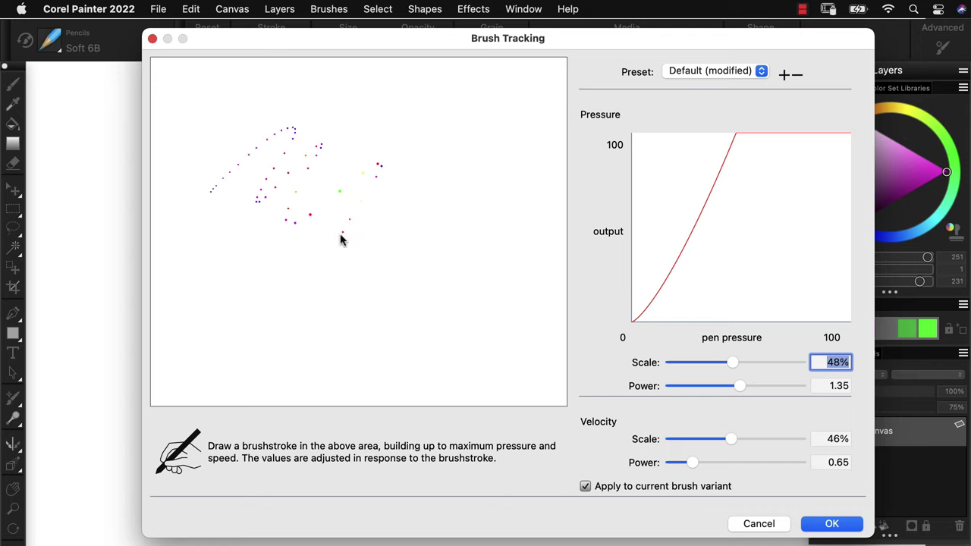
pyautogui.moveTo(428, 305); pyautogui.dragTo(495, 329)
pyautogui.click(844, 525)
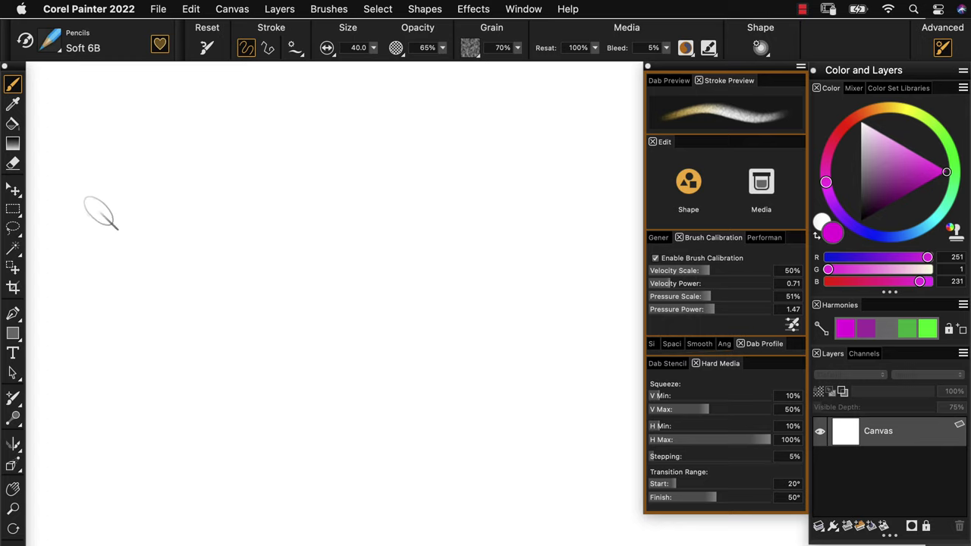
pyautogui.moveTo(99, 212)
pyautogui.mouseDown()
pyautogui.moveTo(169, 164)
pyautogui.moveTo(213, 156)
pyautogui.moveTo(218, 173)
pyautogui.moveTo(332, 216)
pyautogui.moveTo(358, 266)
pyautogui.moveTo(528, 302)
pyautogui.moveTo(533, 333)
pyautogui.mouseUp()
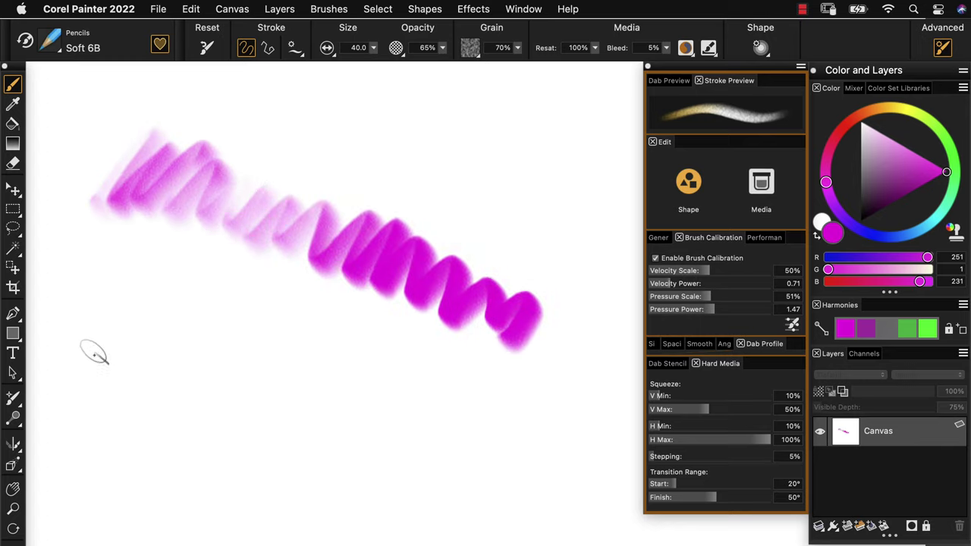
pyautogui.moveTo(94, 355)
pyautogui.mouseDown()
pyautogui.moveTo(199, 333)
pyautogui.moveTo(436, 413)
pyautogui.moveTo(449, 455)
pyautogui.mouseUp()
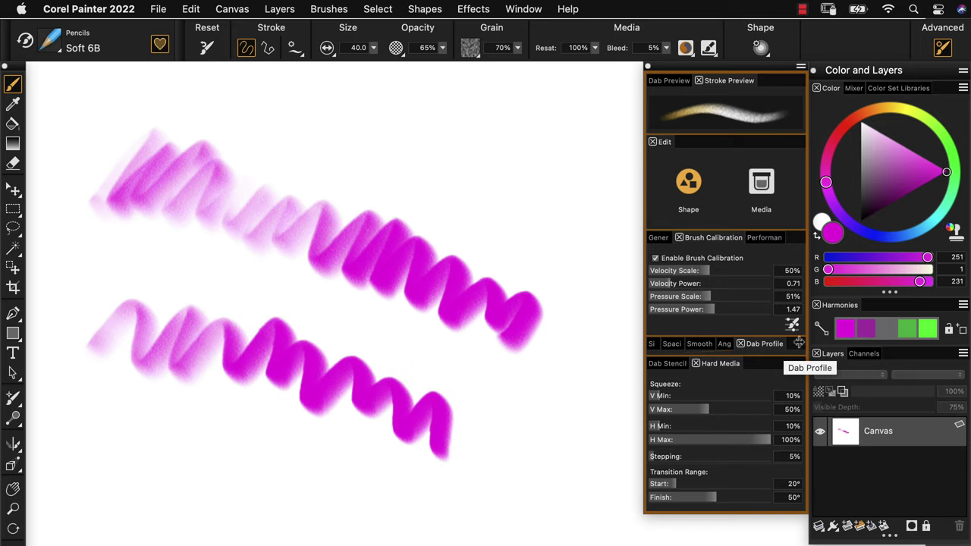
# Reopen Brush Tracking and draw a new sample stroke to recalibrate pressure
pyautogui.click(791, 325)
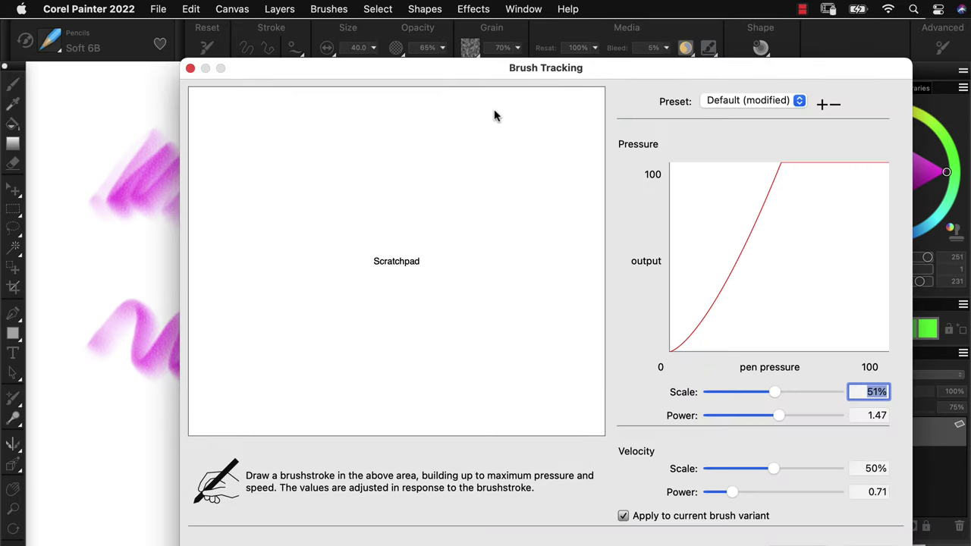
pyautogui.moveTo(481, 73); pyautogui.dragTo(442, 46)
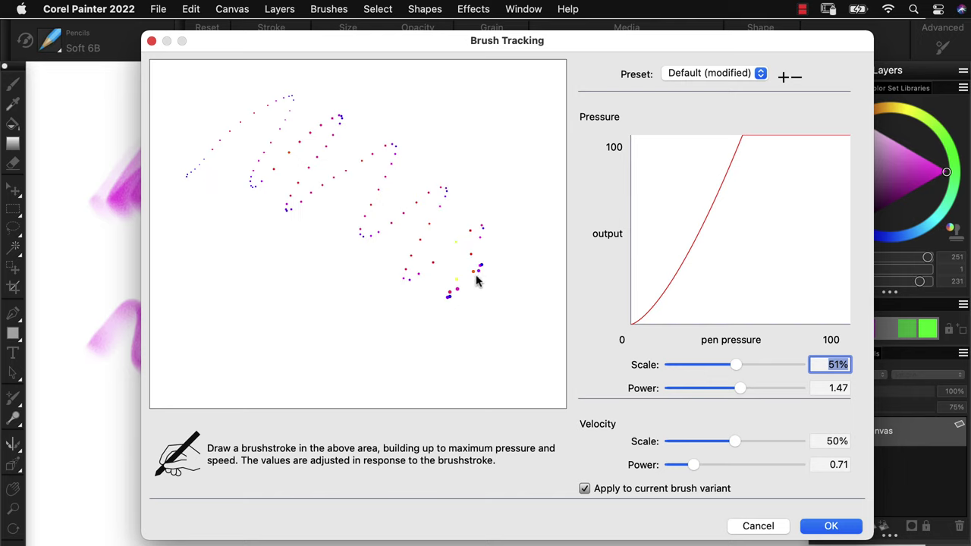
pyautogui.moveTo(476, 281); pyautogui.dragTo(492, 355)
# Apply the new calibration (Velocity 40%/0.70, Pressure 55%/1.06) and paint a third zigzag along the bottom
pyautogui.click(831, 526)
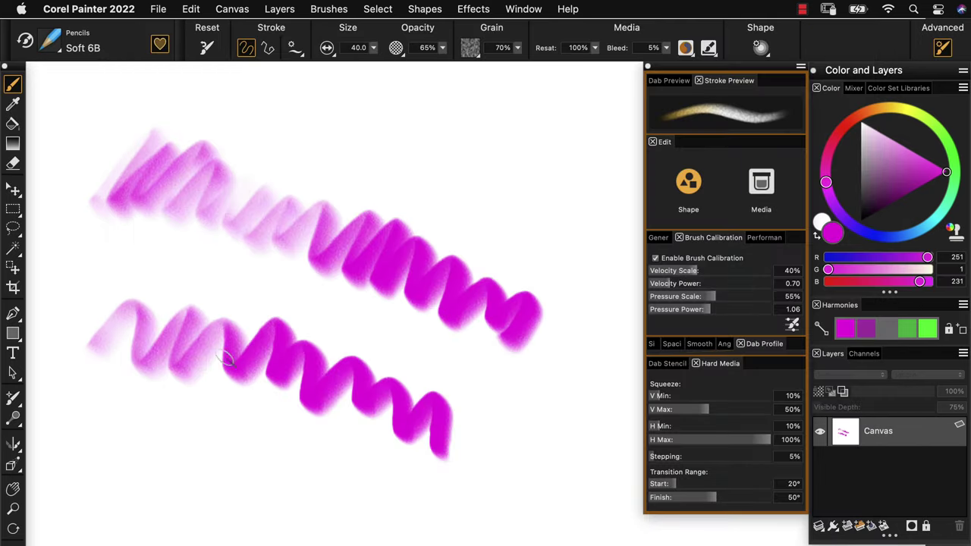
pyautogui.moveTo(110, 464)
pyautogui.mouseDown()
pyautogui.moveTo(196, 468)
pyautogui.moveTo(233, 476)
pyautogui.moveTo(367, 451)
pyautogui.moveTo(392, 488)
pyautogui.moveTo(470, 467)
pyautogui.moveTo(492, 494)
pyautogui.moveTo(580, 478)
pyautogui.mouseUp()
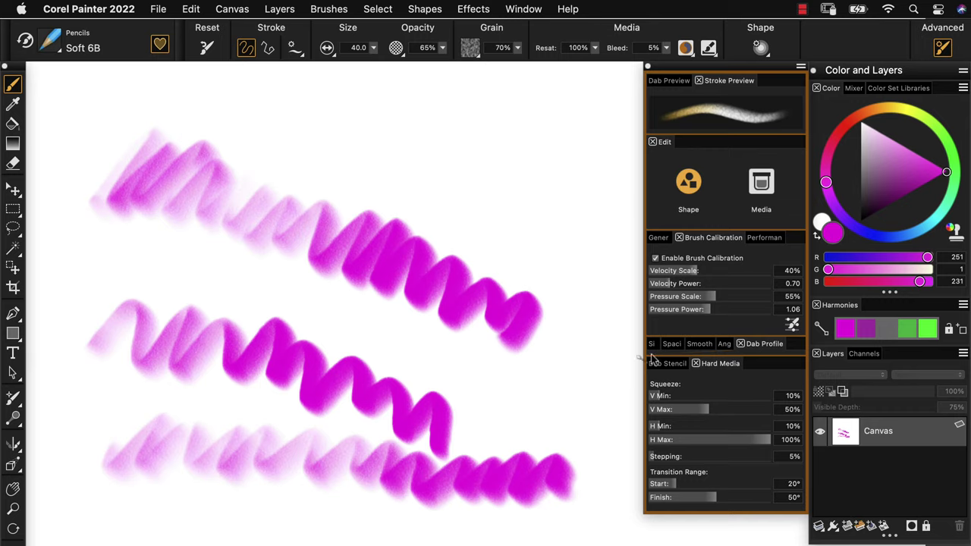
pyautogui.click(792, 324)
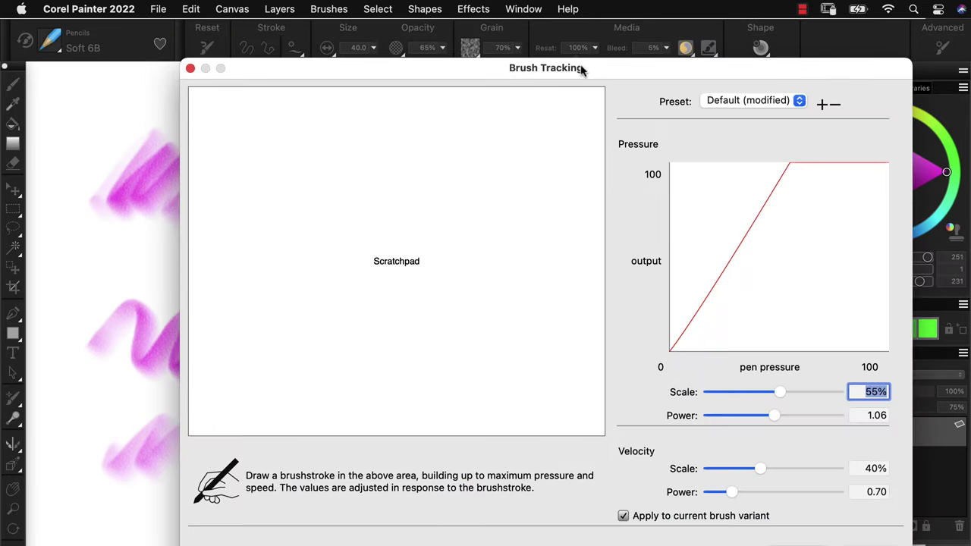
# Draw one more Brush Tracking sample stroke, then clear the canvas
pyautogui.moveTo(582, 69); pyautogui.dragTo(544, 39)
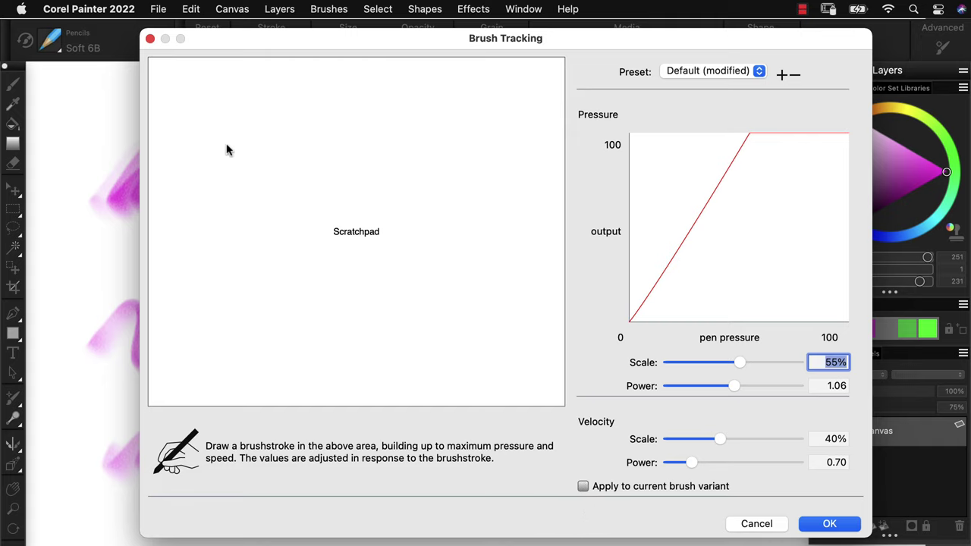
pyautogui.moveTo(212, 113)
pyautogui.mouseDown()
pyautogui.moveTo(291, 230)
pyautogui.moveTo(453, 256)
pyautogui.moveTo(503, 344)
pyautogui.mouseUp()
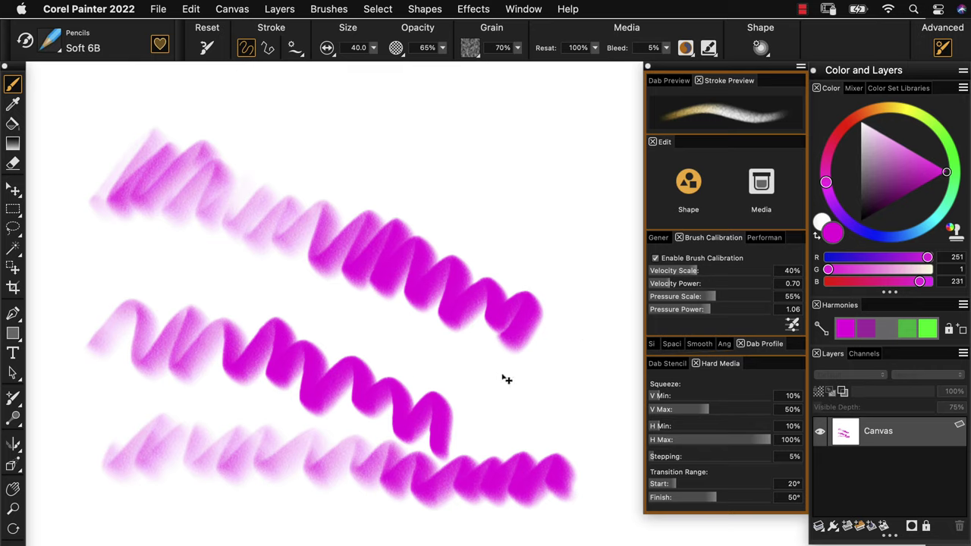
pyautogui.press('BackSpace')
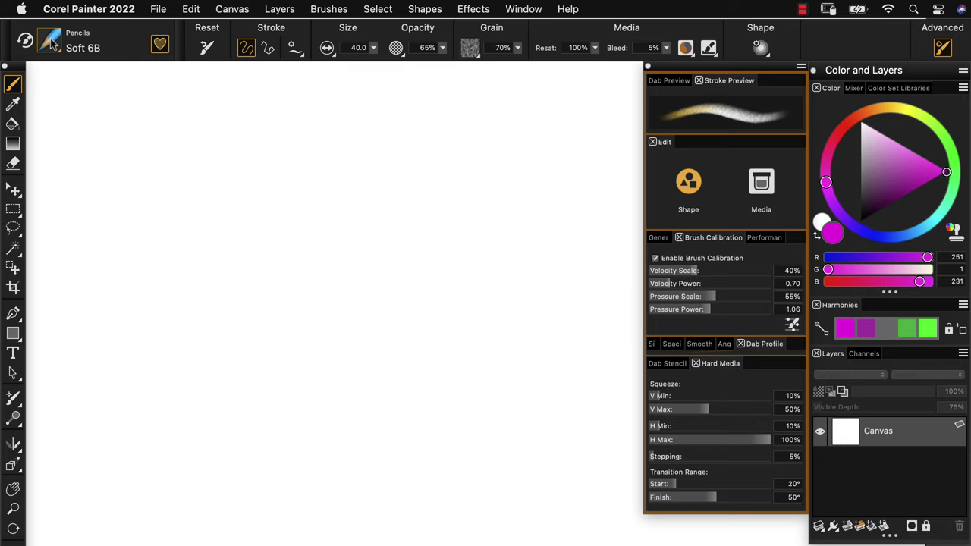
# Switch to the Calligraphy Wet Ink brush and paint a thick magenta zigzag test stroke
pyautogui.click(50, 42)
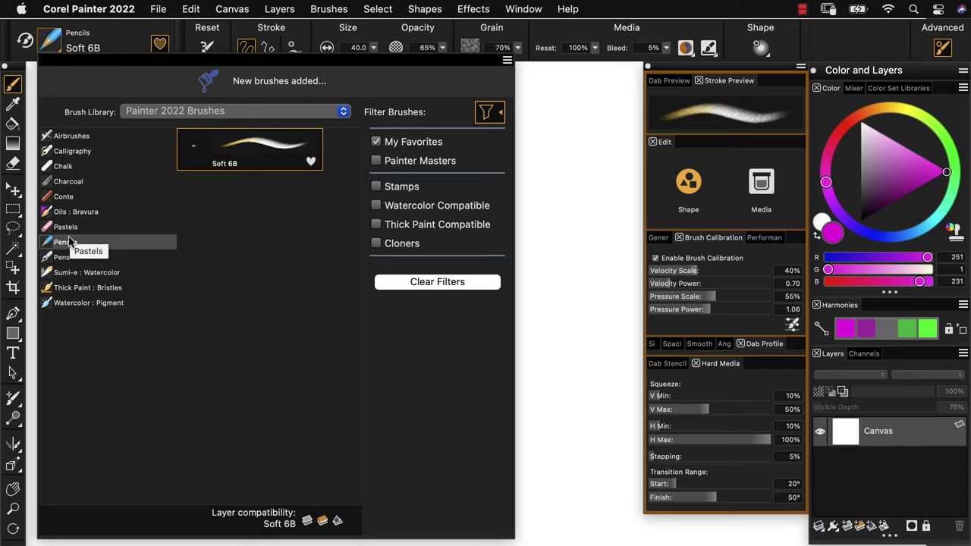
pyautogui.click(66, 151)
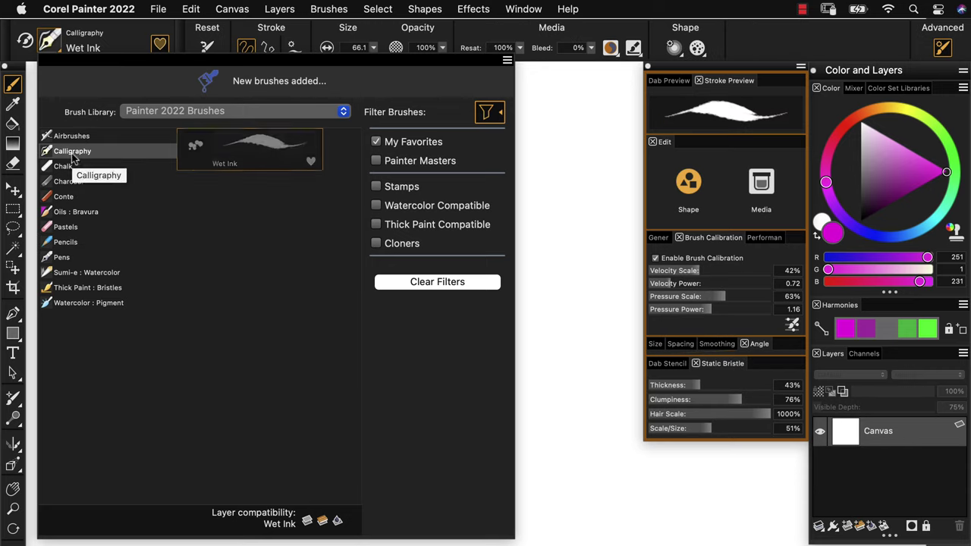
pyautogui.click(212, 151)
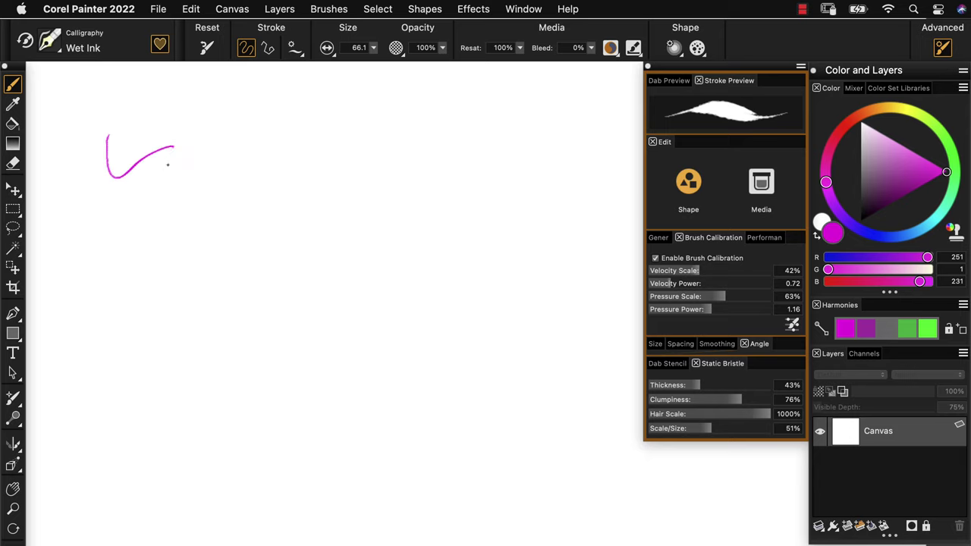
pyautogui.moveTo(168, 164)
pyautogui.mouseDown()
pyautogui.moveTo(448, 254)
pyautogui.moveTo(477, 375)
pyautogui.mouseUp()
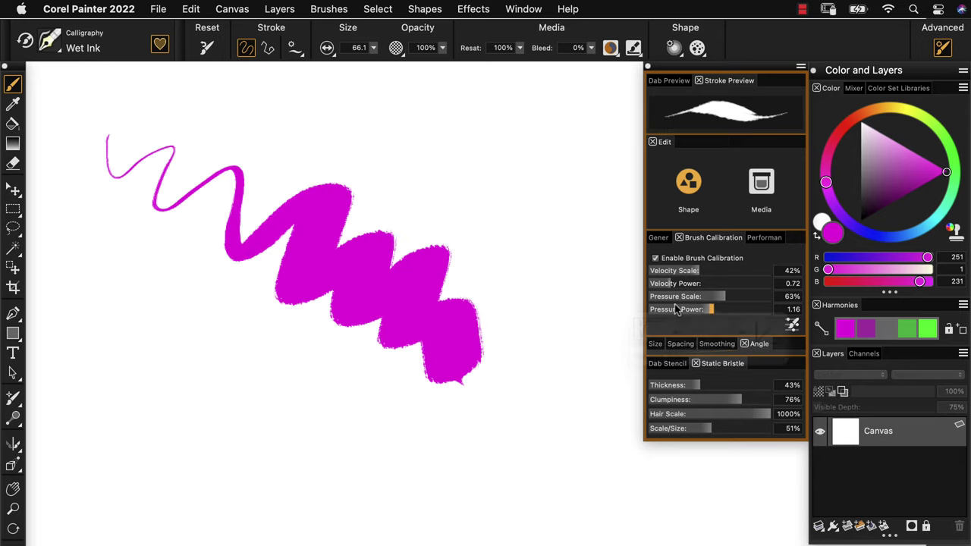
# Calibrate Wet Ink to Velocity 34%/0.78, Pressure 79%/1.58, then paint a second wavy stroke
pyautogui.click(790, 325)
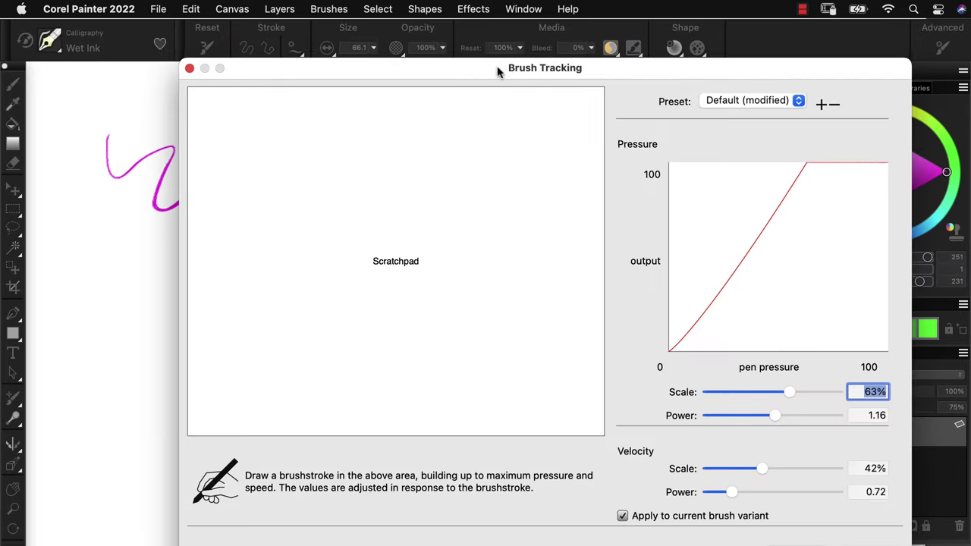
pyautogui.moveTo(498, 69); pyautogui.dragTo(433, 41)
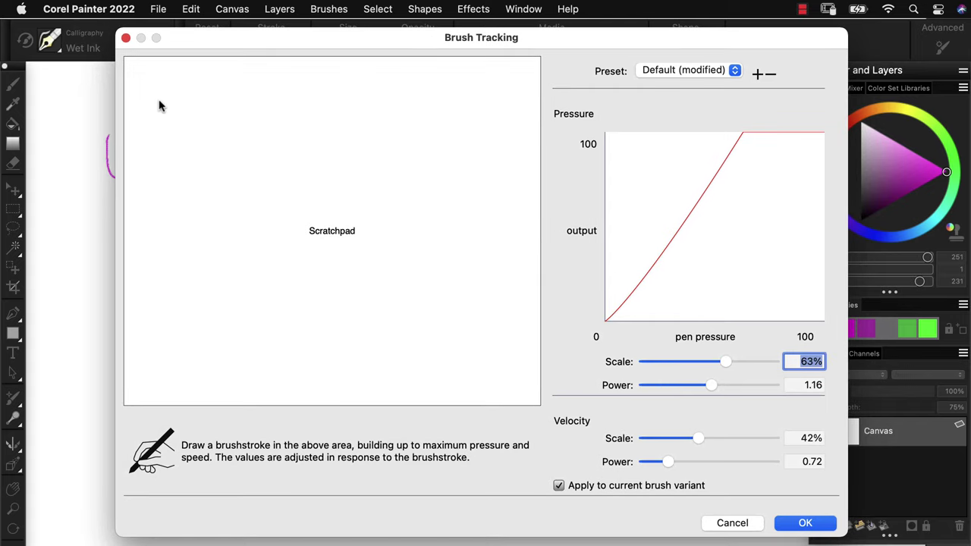
pyautogui.moveTo(299, 199)
pyautogui.mouseDown()
pyautogui.moveTo(341, 243)
pyautogui.moveTo(401, 251)
pyautogui.moveTo(427, 307)
pyautogui.moveTo(462, 341)
pyautogui.mouseUp()
pyautogui.click(807, 526)
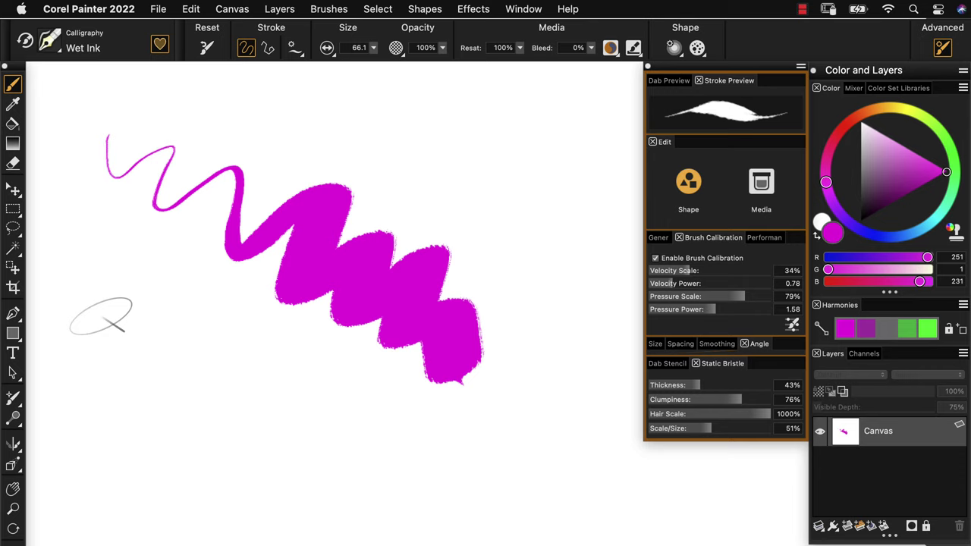
pyautogui.moveTo(168, 355)
pyautogui.mouseDown()
pyautogui.moveTo(371, 432)
pyautogui.moveTo(476, 424)
pyautogui.moveTo(624, 434)
pyautogui.moveTo(666, 483)
pyautogui.mouseUp()
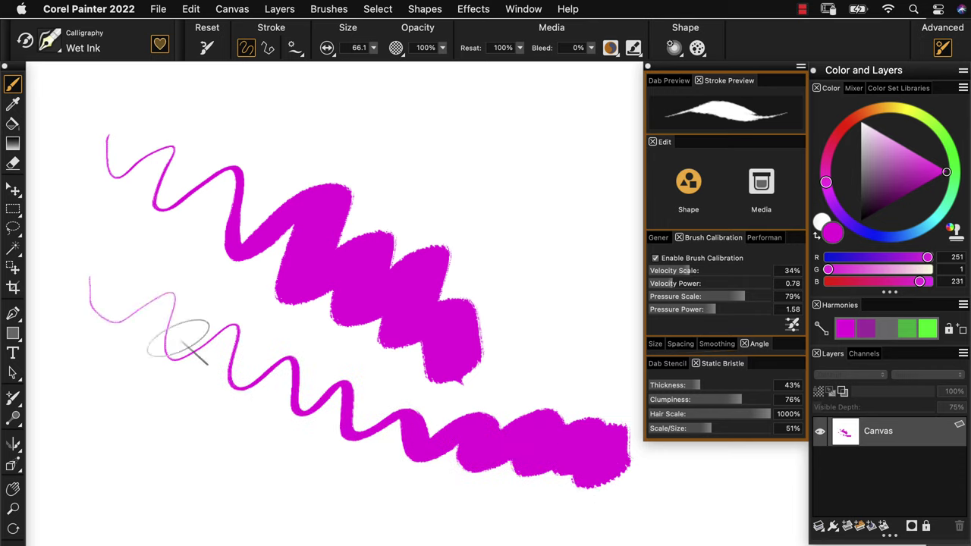